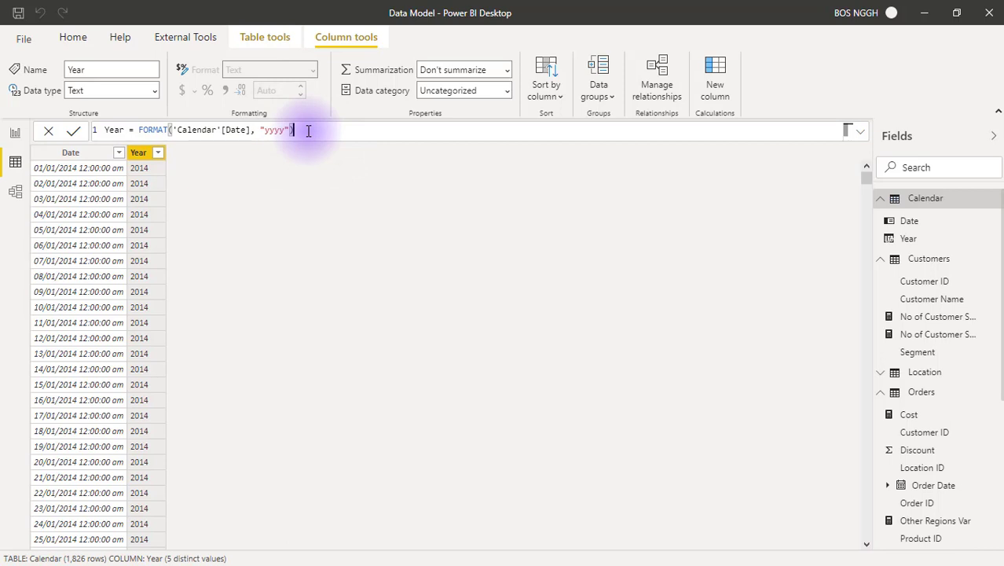
# Add a calculated column to the Calendar table from a copy of the Year formula and name it Month.
pyautogui.hotkey('ctrl', 'a')
pyautogui.hotkey('ctrl', 'c')
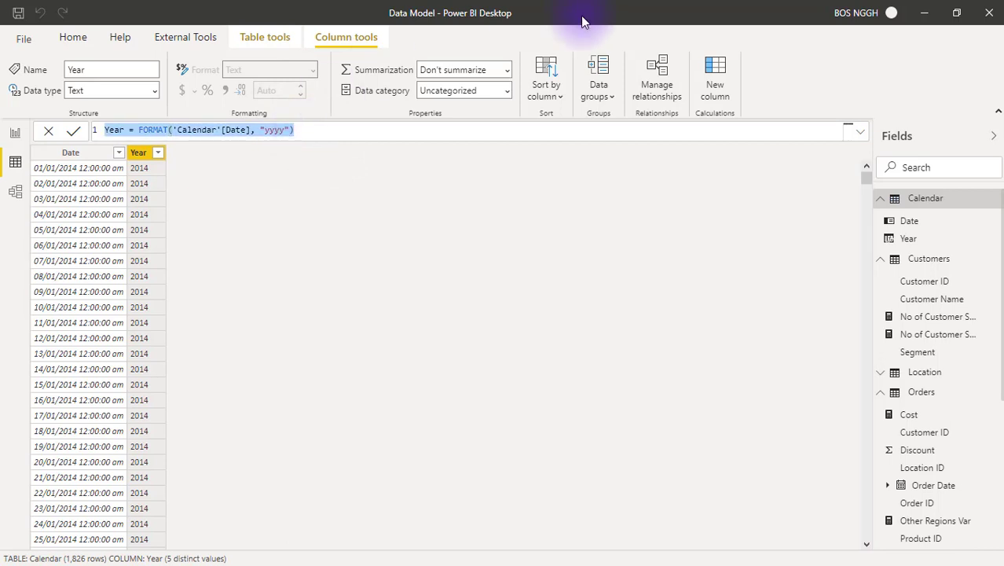
pyautogui.click(714, 74)
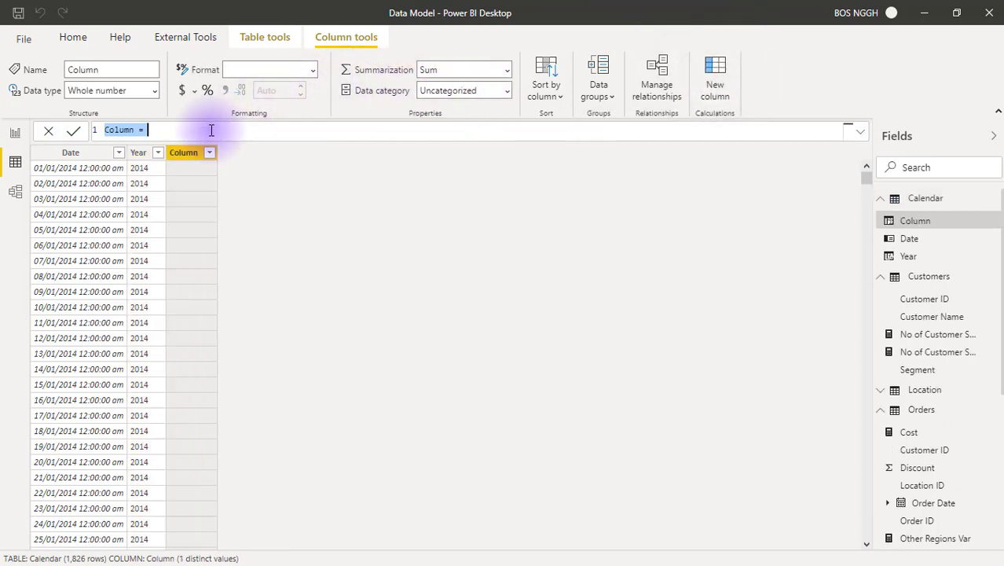
pyautogui.hotkey('ctrl', 'v')
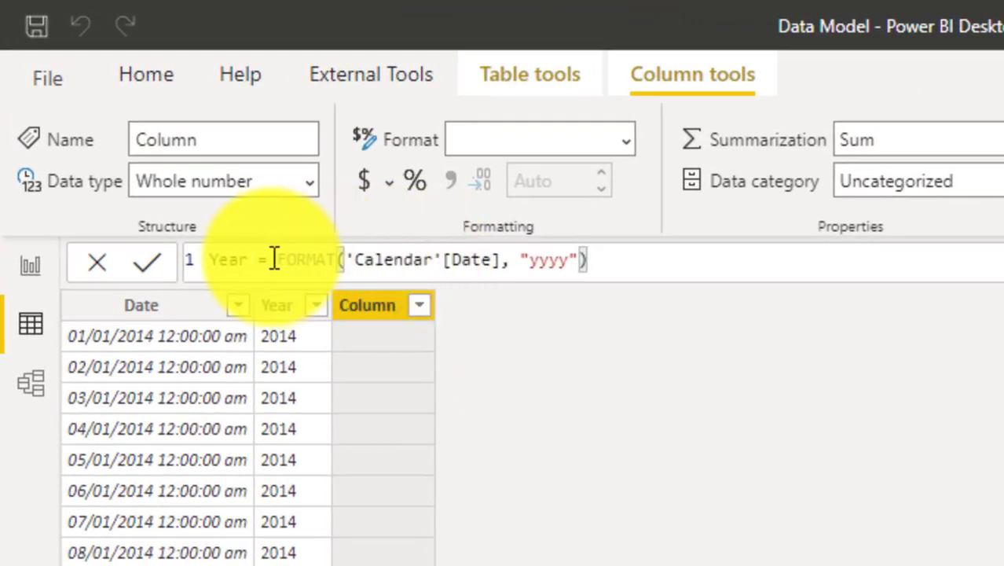
pyautogui.click(249, 259)
pyautogui.press('BackSpace')
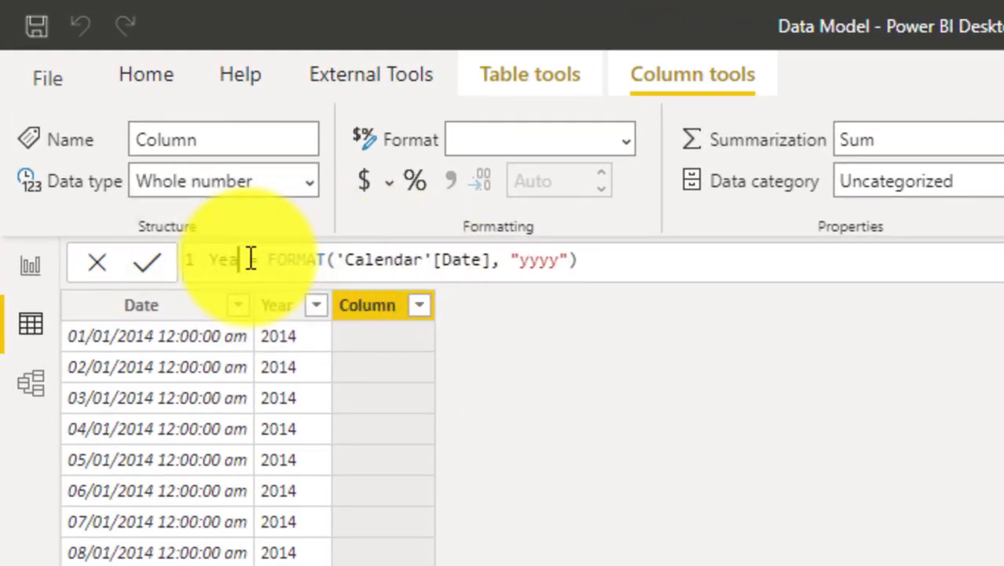
pyautogui.press('BackSpace')
pyautogui.press('BackSpace')
pyautogui.press('BackSpace')
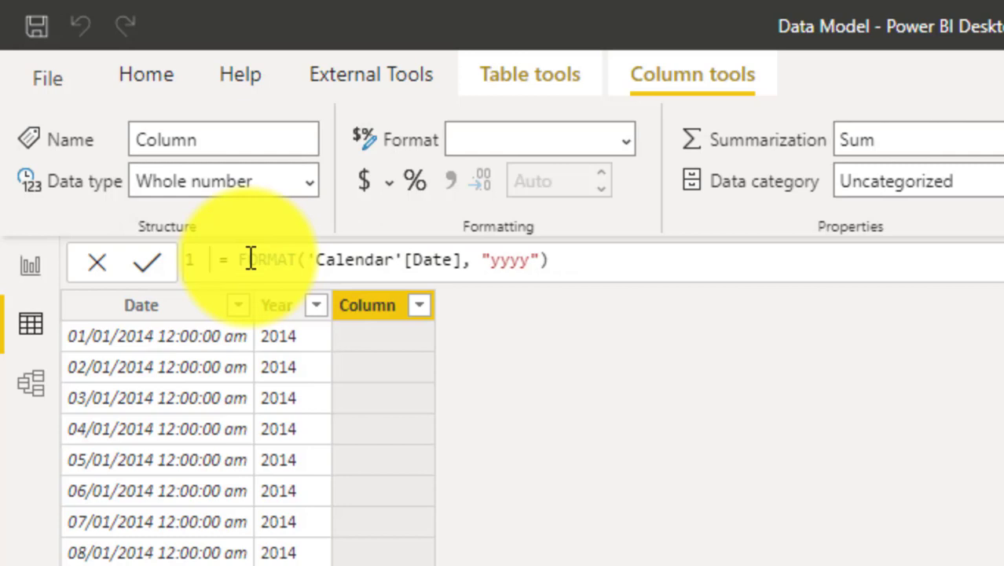
pyautogui.write('Month')
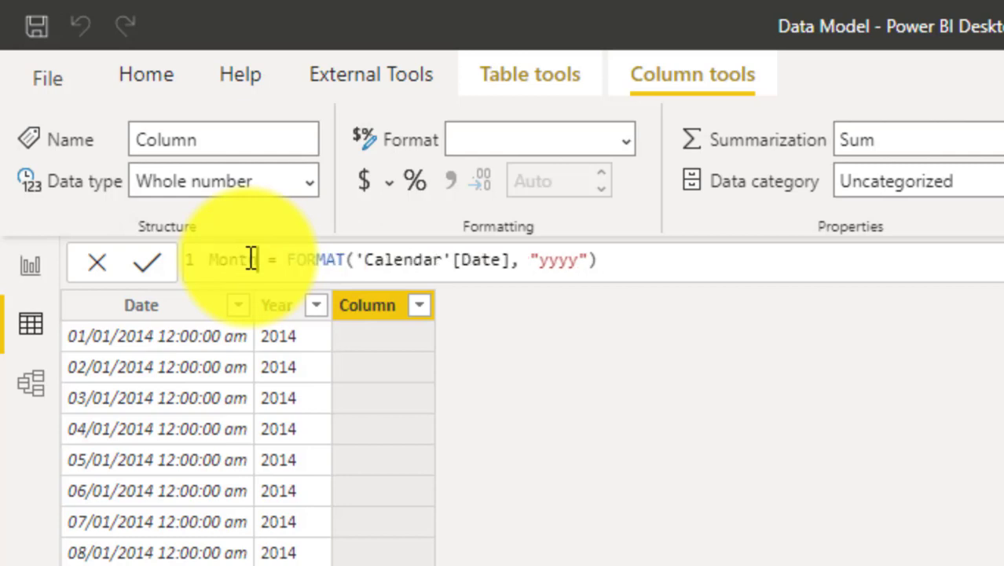
# Set the format code in the Month formula to "mmm" and commit the column.
pyautogui.click(580, 266)
pyautogui.press('BackSpace')
pyautogui.press('BackSpace')
pyautogui.press('BackSpace')
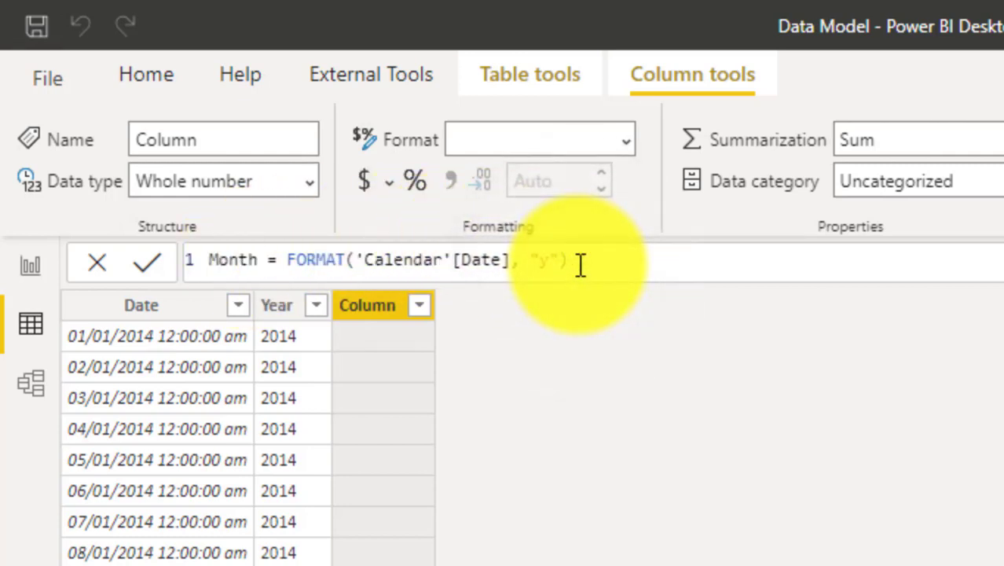
pyautogui.press('BackSpace')
pyautogui.write('mmm')
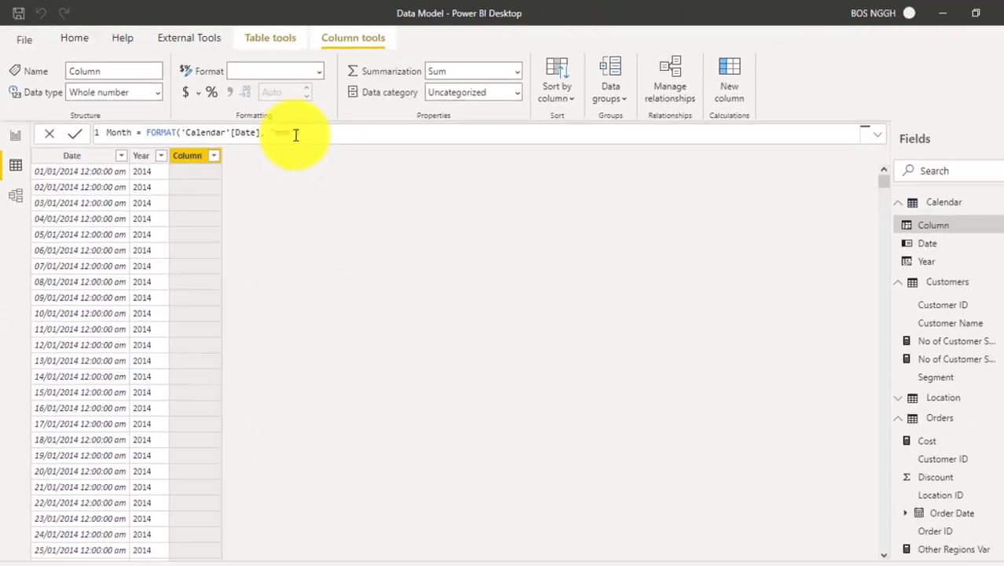
pyautogui.press('Return')
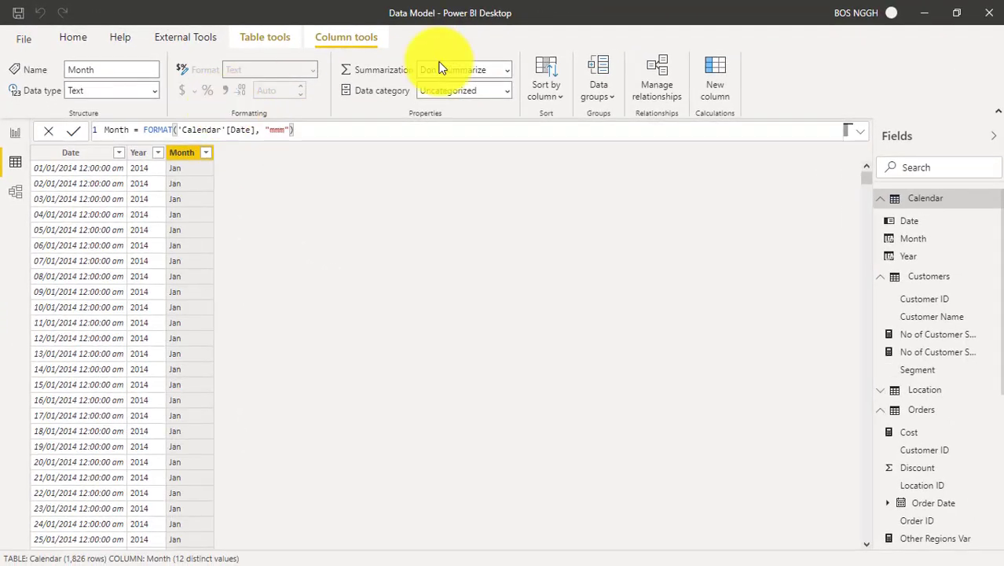
# Add another calculated column to Calendar from the copied Year formula and name it Quarter.
pyautogui.click(715, 78)
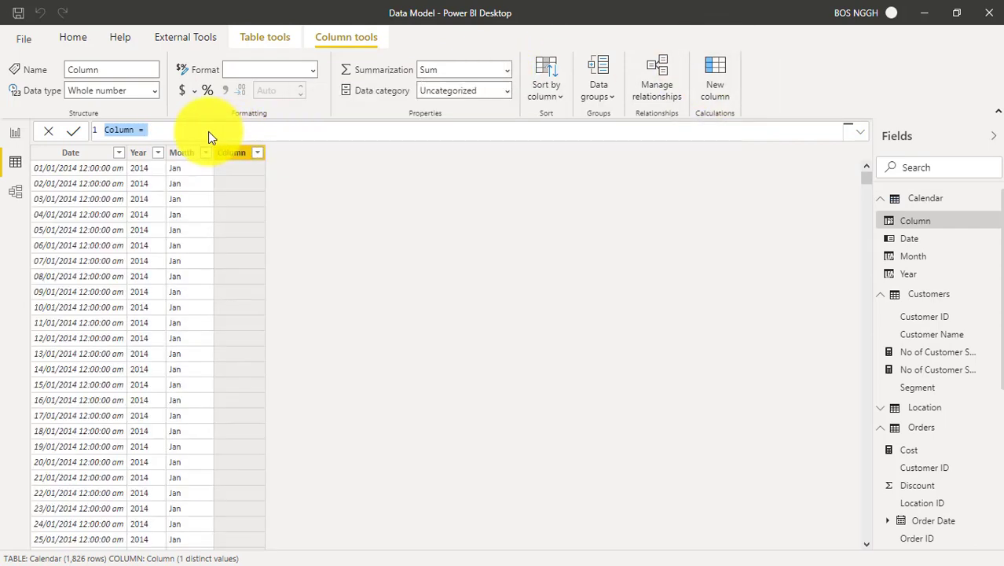
pyautogui.hotkey('ctrl', 'v')
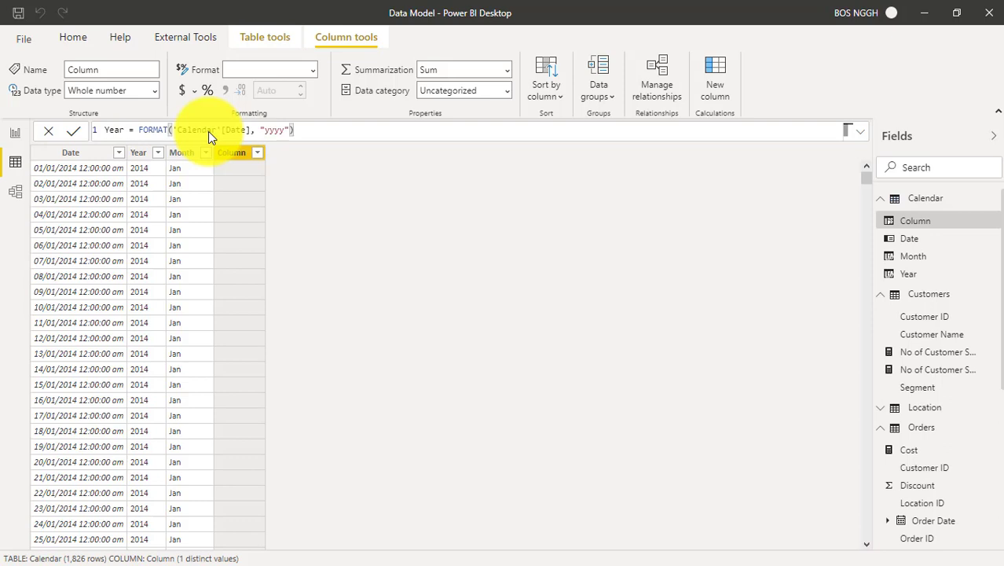
pyautogui.click(124, 128)
pyautogui.press('BackSpace')
pyautogui.press('BackSpace')
pyautogui.press('BackSpace')
pyautogui.press('BackSpace')
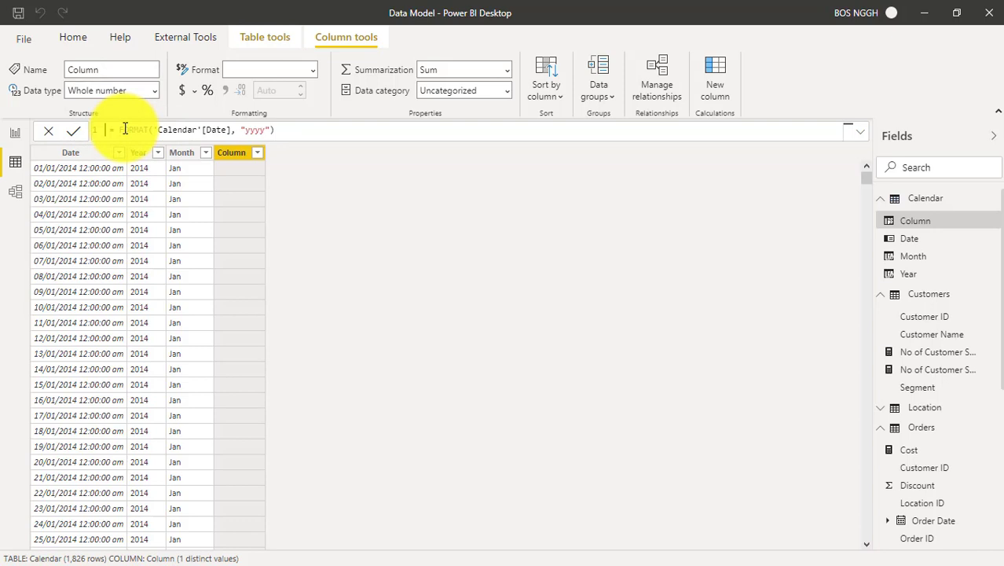
pyautogui.write('Quarter')
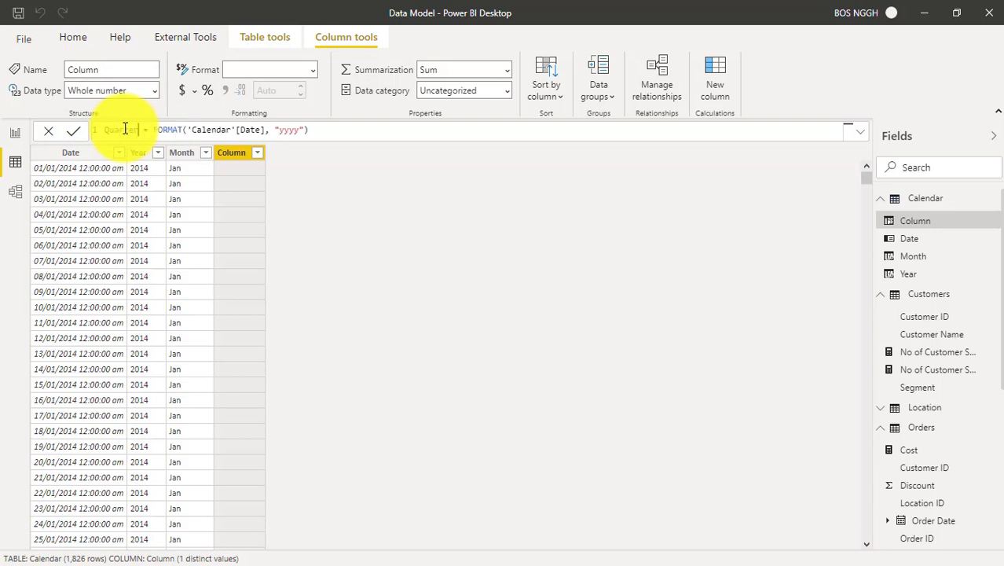
# Set the format code in the Quarter formula to "Q" and commit the column.
pyautogui.click(301, 132)
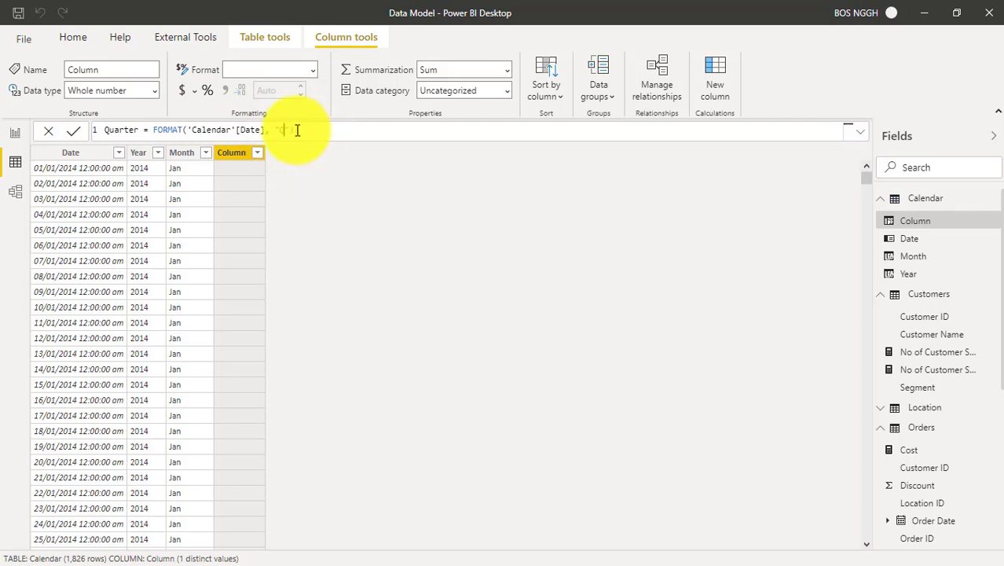
pyautogui.click(295, 130)
pyautogui.press('Return')
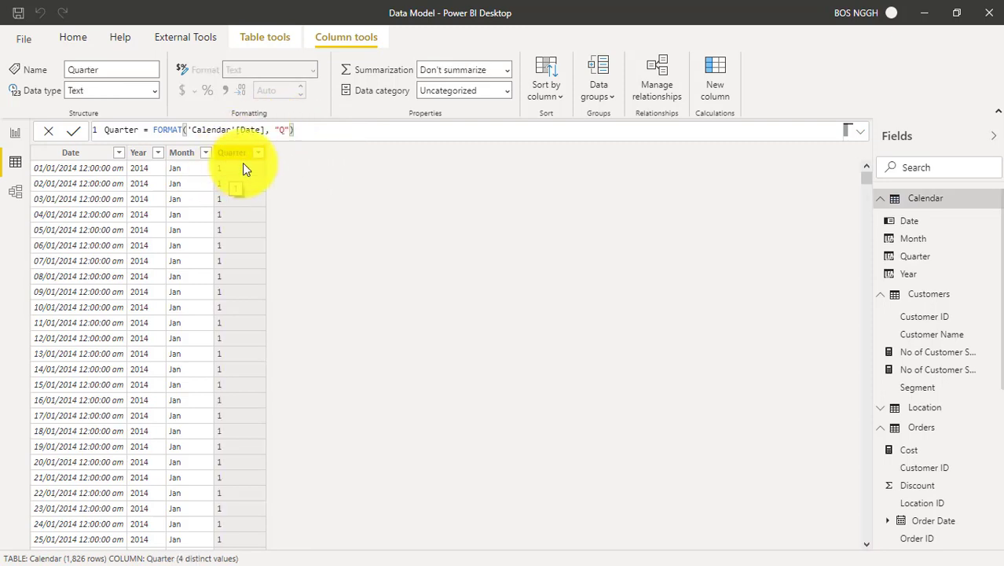
# Change the Quarter formula's format code to "\QQ" and check the column's distinct values in its filter list.
pyautogui.write('Q')
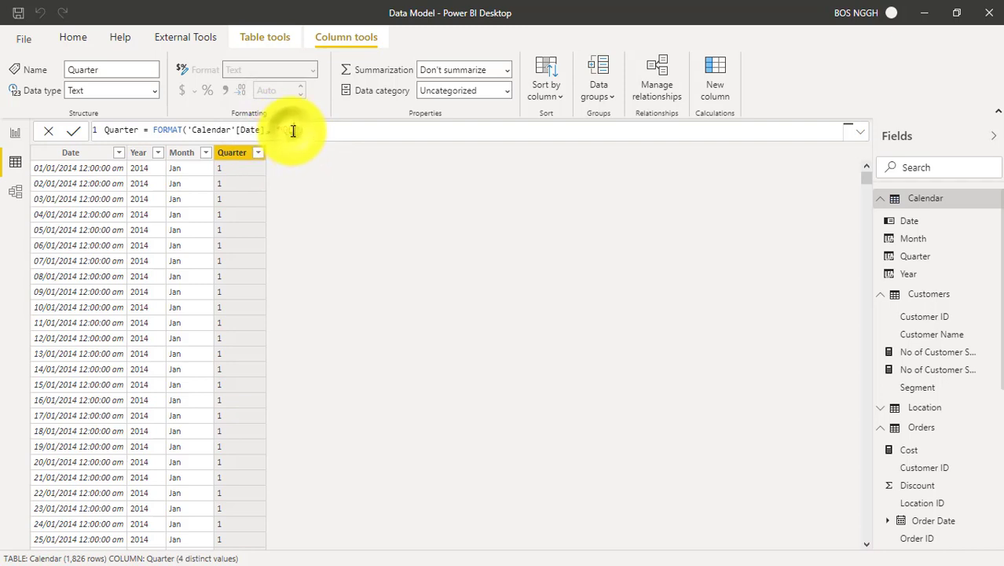
pyautogui.write('Q')
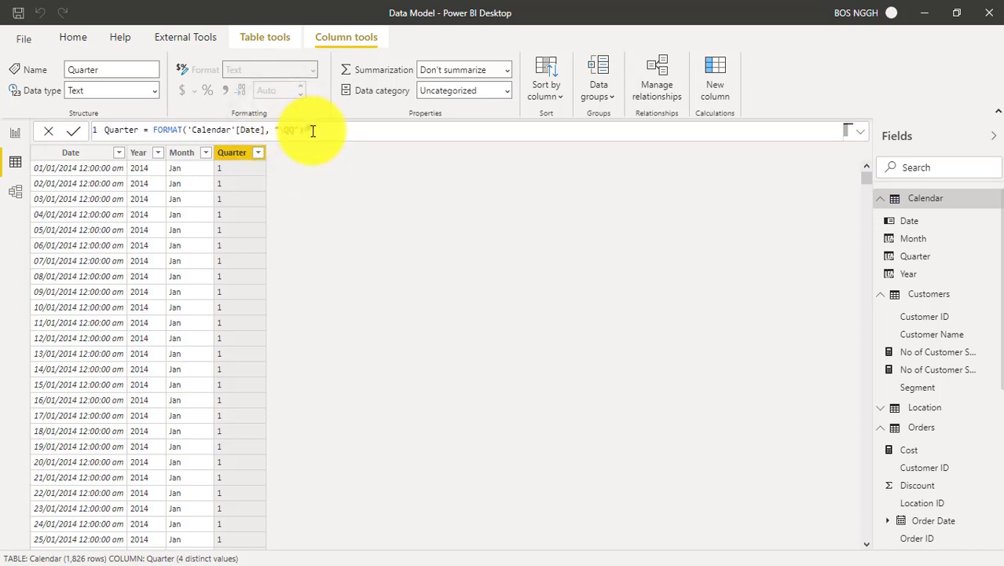
pyautogui.write(')')
pyautogui.press('Return')
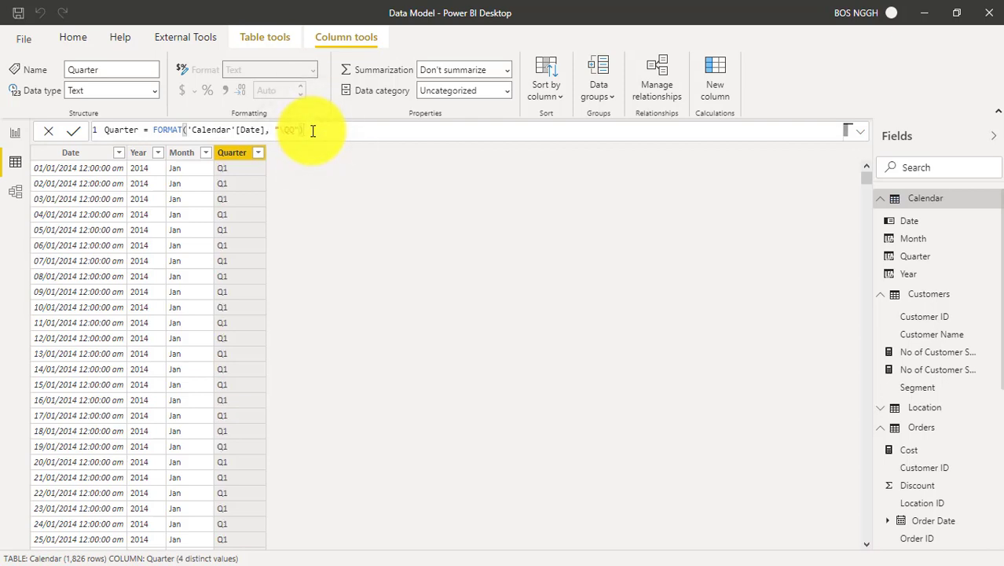
pyautogui.click(257, 156)
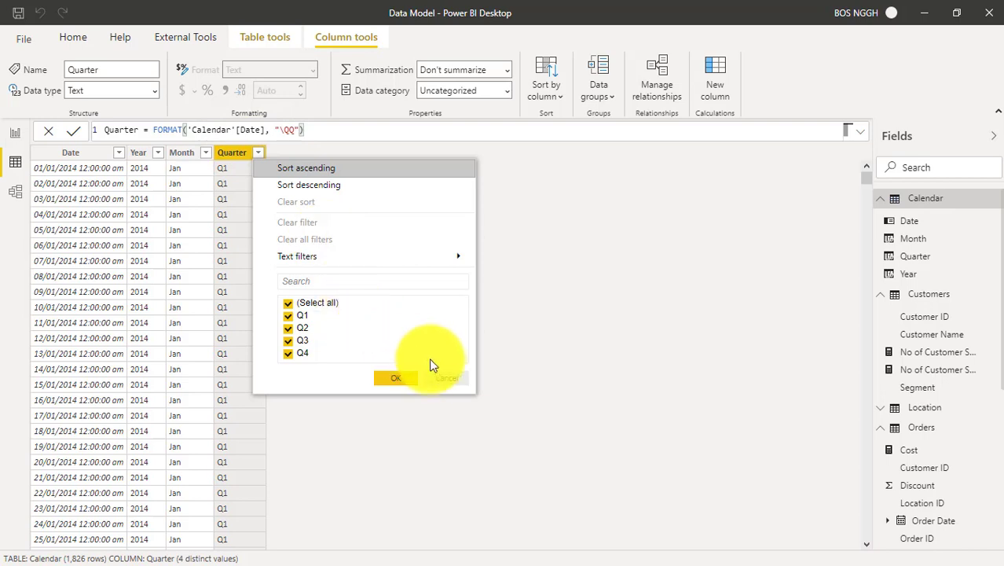
pyautogui.click(444, 379)
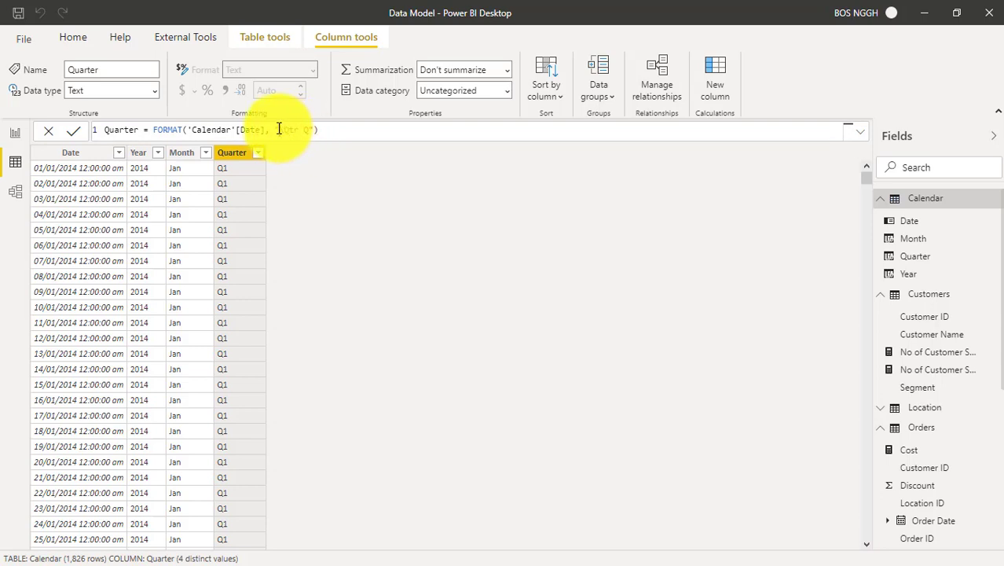
# Try the format code "\Qtr Q" in the Quarter formula and restore "\QQ".
pyautogui.moveTo(279, 129); pyautogui.dragTo(296, 128)
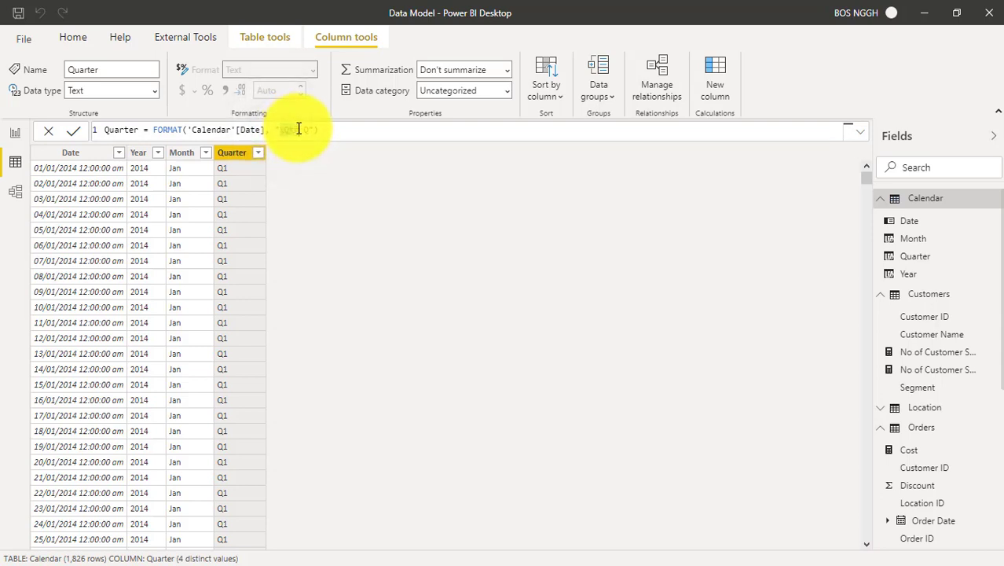
pyautogui.press('Return')
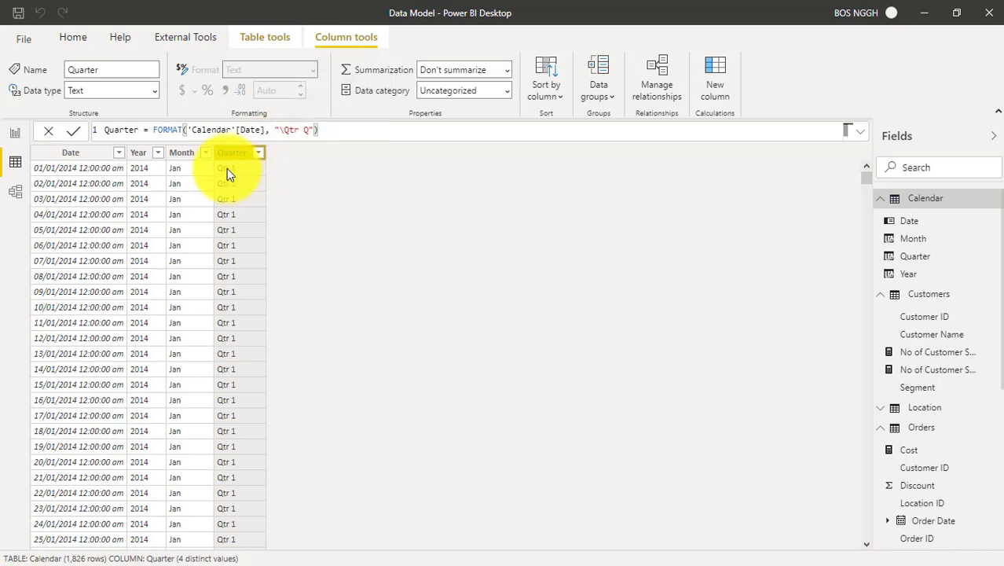
pyautogui.click(303, 131)
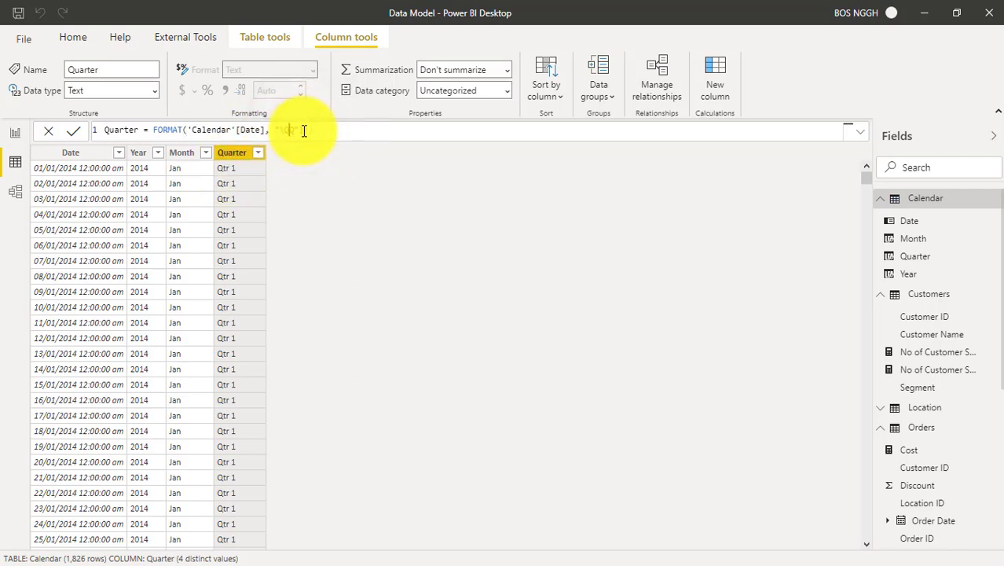
pyautogui.press('Return')
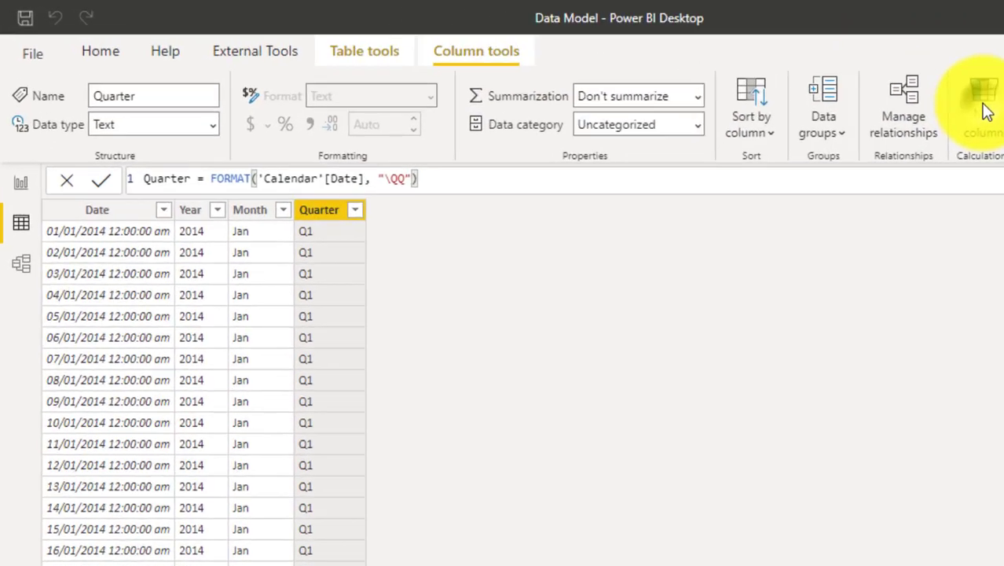
# Add a new calculated column to the Calendar table and name it Month No.
pyautogui.click(713, 75)
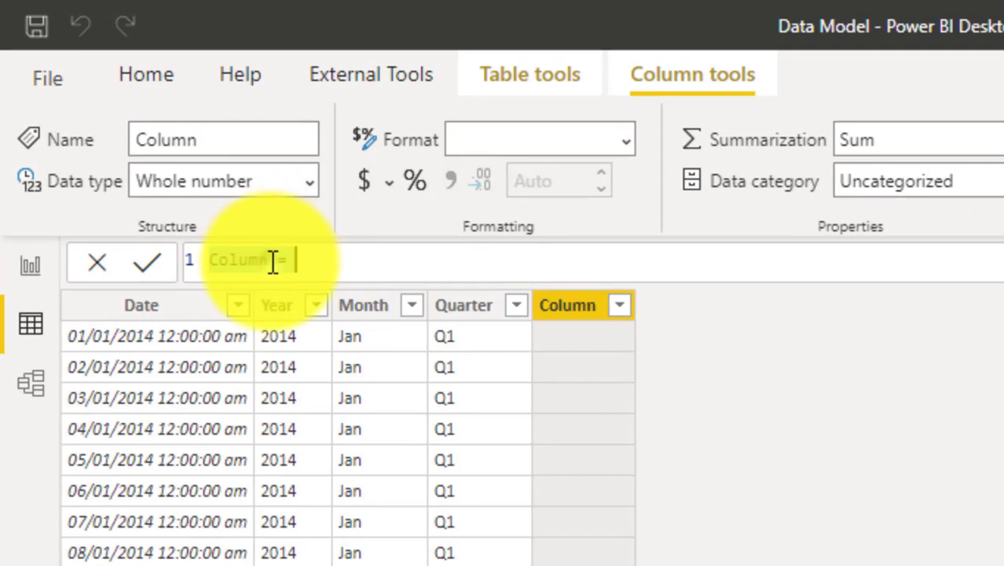
pyautogui.press('BackSpace')
pyautogui.press('BackSpace')
pyautogui.press('BackSpace')
pyautogui.press('BackSpace')
pyautogui.press('BackSpace')
pyautogui.press('BackSpace')
pyautogui.press('BackSpace')
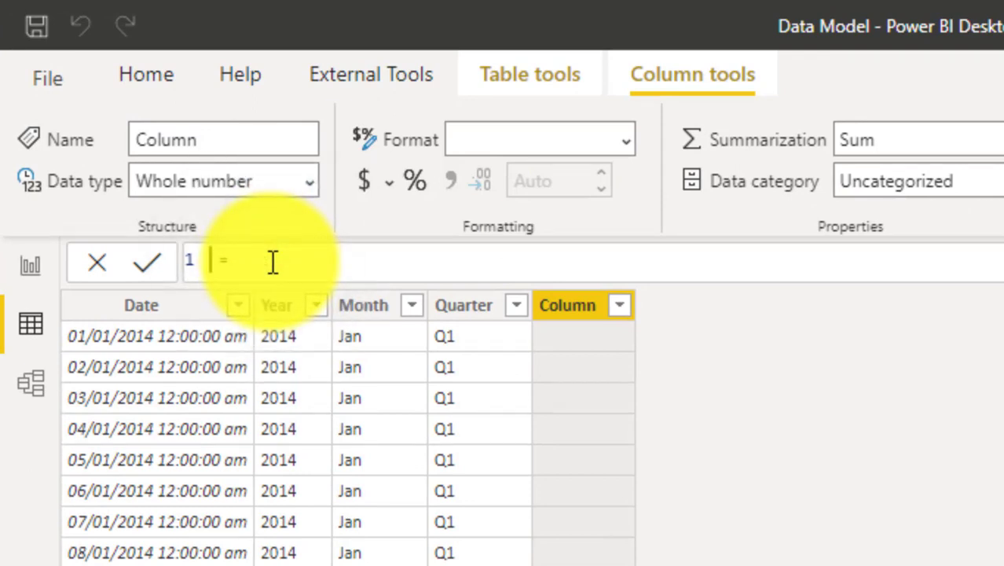
pyautogui.write('Month No')
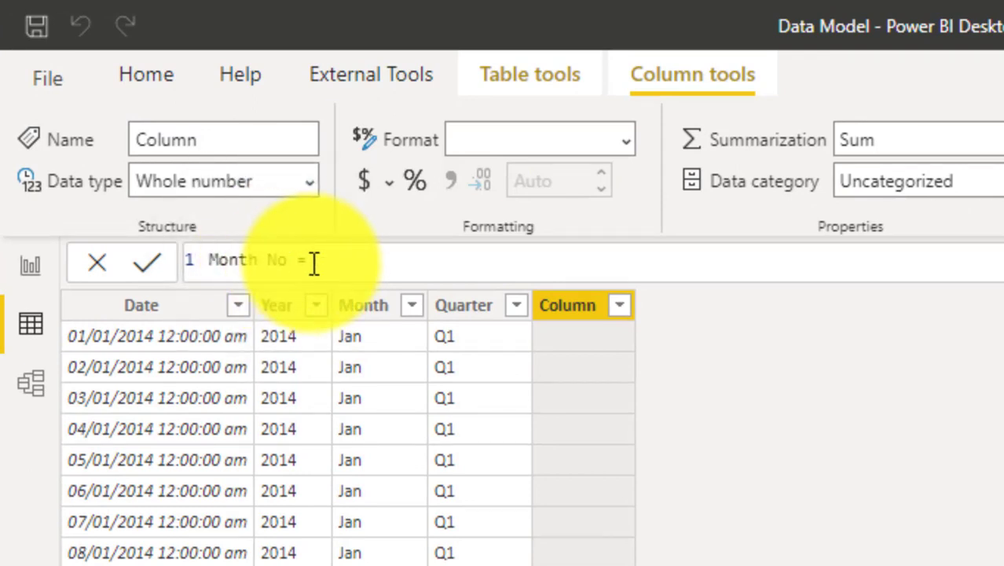
# Define Month No as MONTH('Calendar'[Date]), commit it, and check the column's distinct values in its filter list.
pyautogui.click(336, 260)
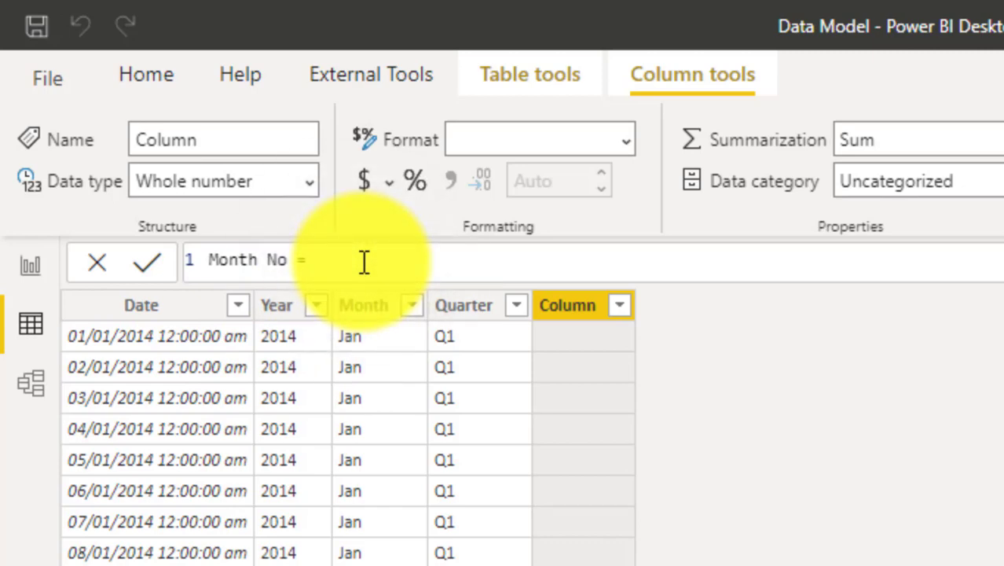
pyautogui.write('nth')
pyautogui.press('Tab')
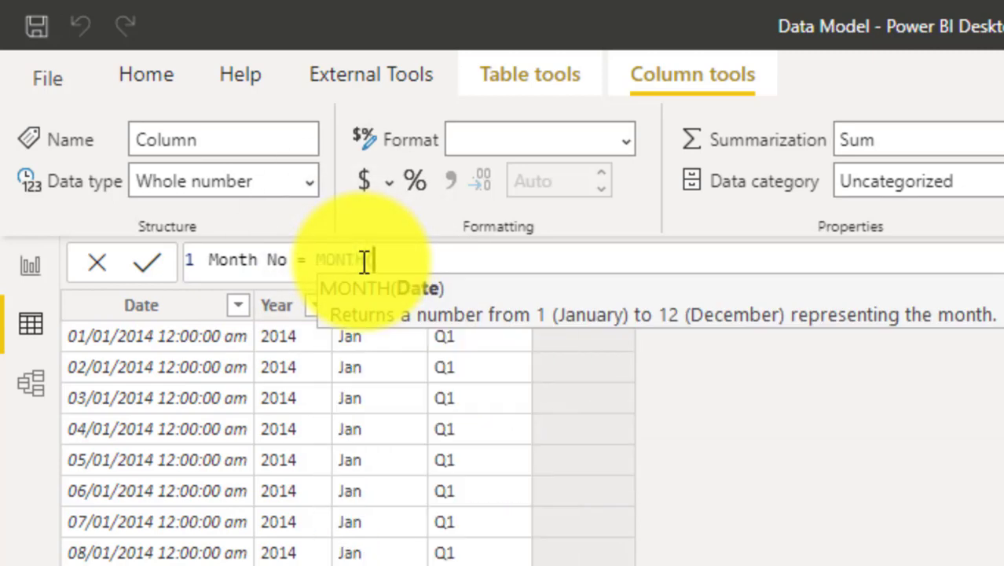
pyautogui.write('cal')
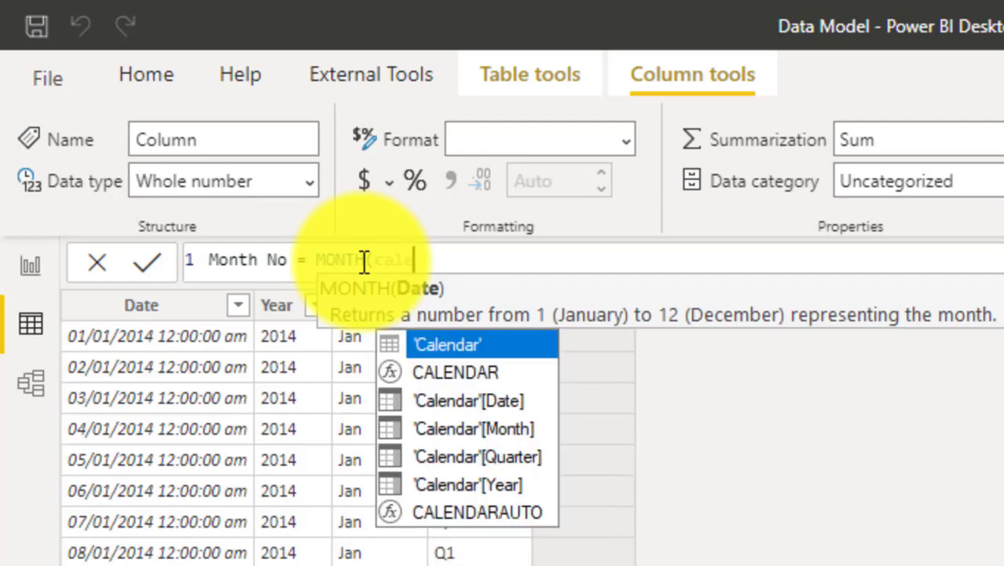
pyautogui.write('e')
pyautogui.press('Down')
pyautogui.press('Down')
pyautogui.press('Tab')
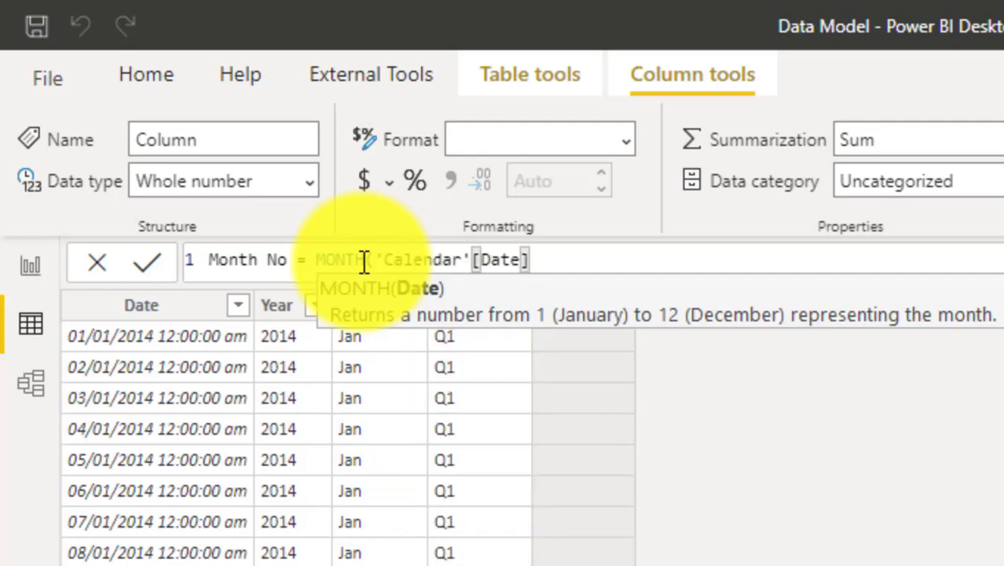
pyautogui.write(')')
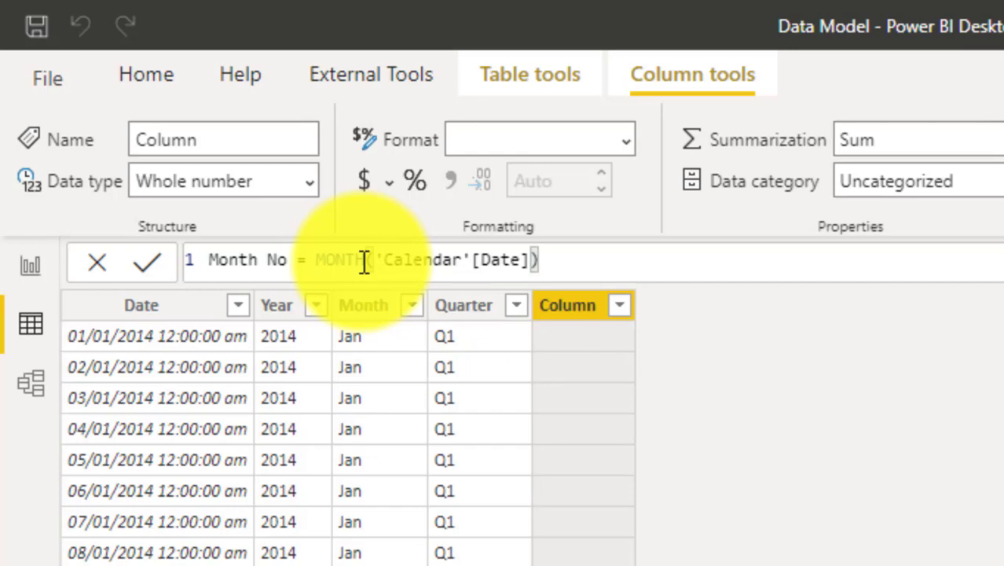
pyautogui.press('Return')
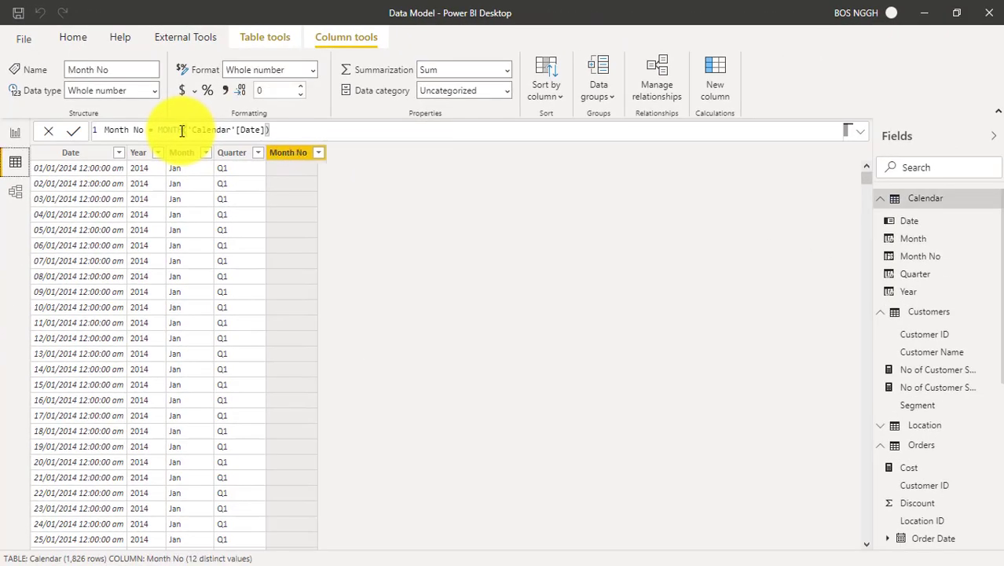
pyautogui.click(319, 154)
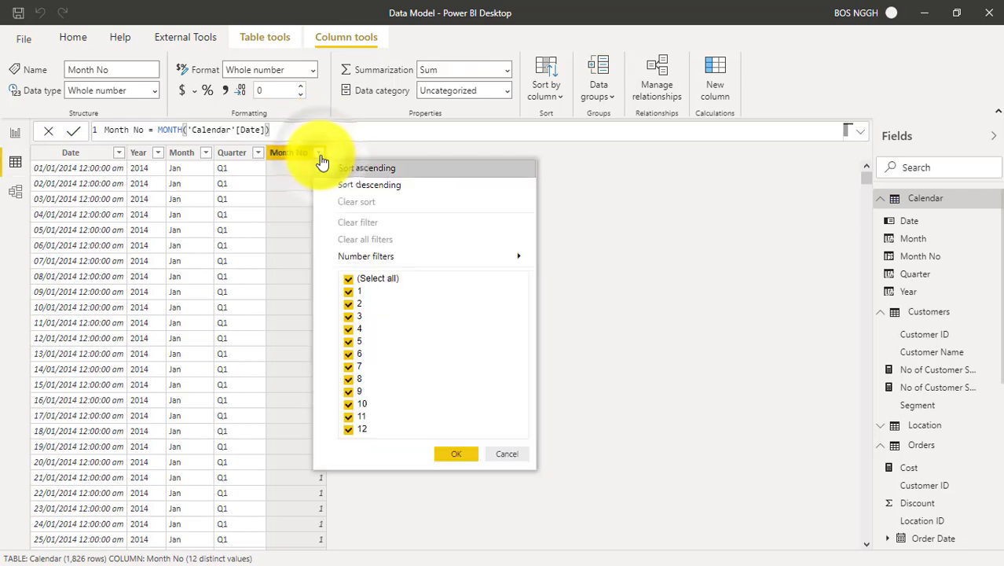
pyautogui.click(506, 455)
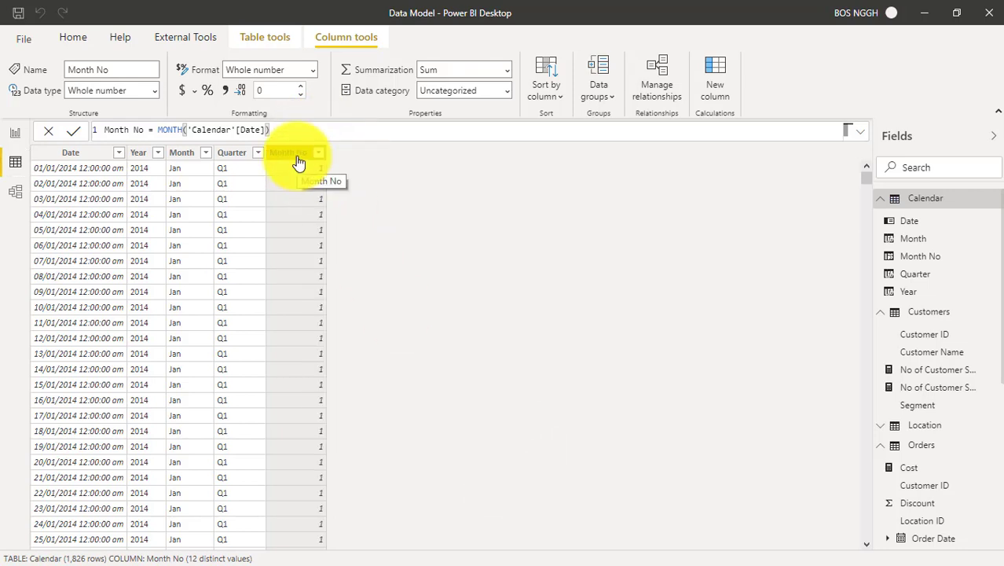
# Add the Calendar table's Month field to the report matrix's rows, enlarge the matrix upward, and check the order of the months.
pyautogui.click(14, 136)
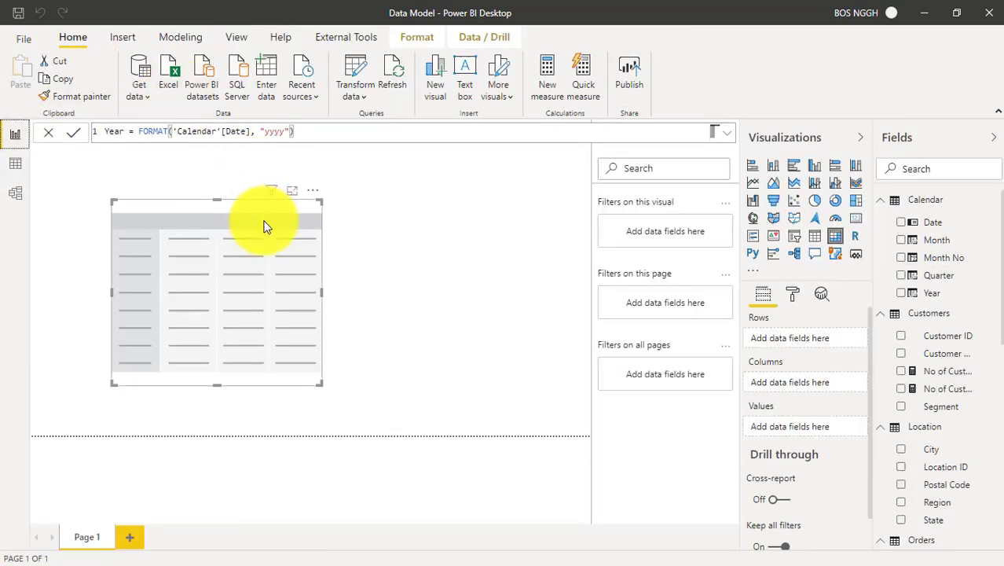
pyautogui.click(902, 242)
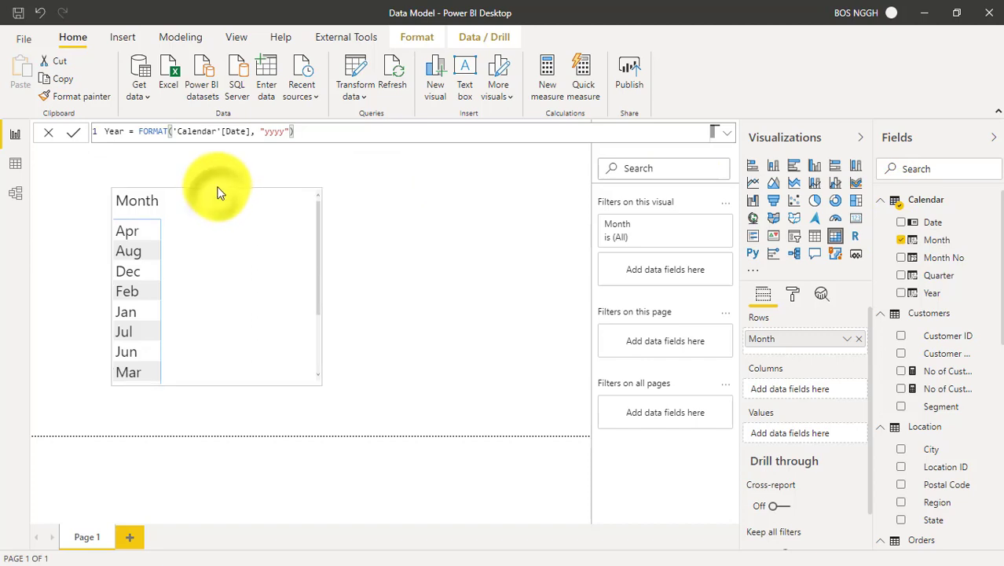
pyautogui.moveTo(220, 192); pyautogui.dragTo(211, 153)
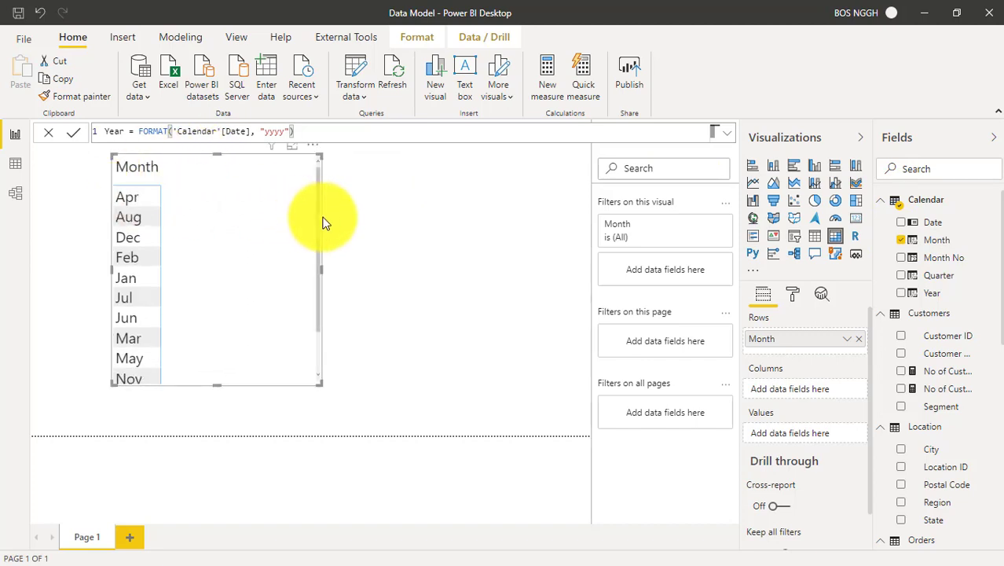
pyautogui.moveTo(318, 217); pyautogui.dragTo(318, 164)
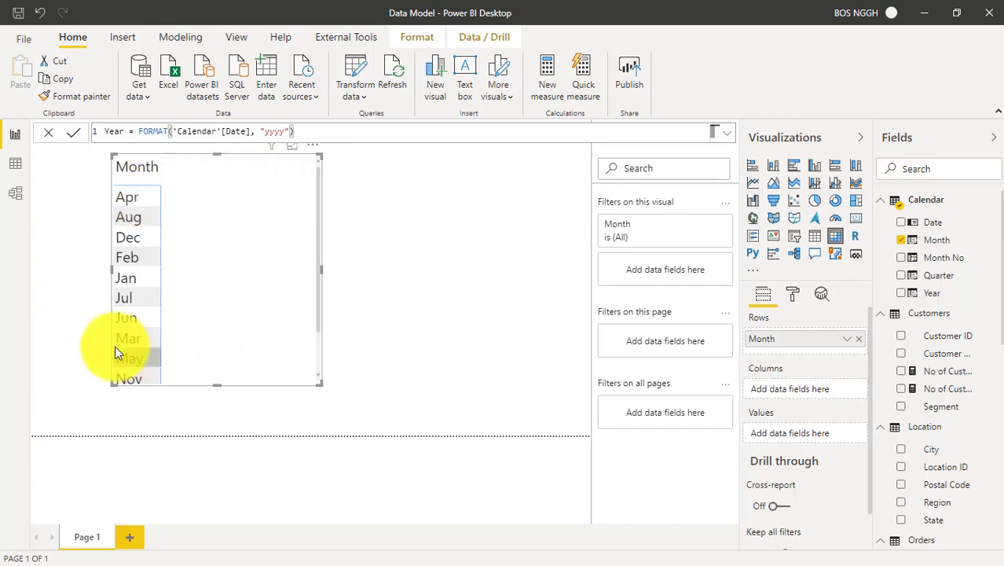
# Sort the Calendar table's Month column by Month No and check the month order in the report's matrix.
pyautogui.click(13, 166)
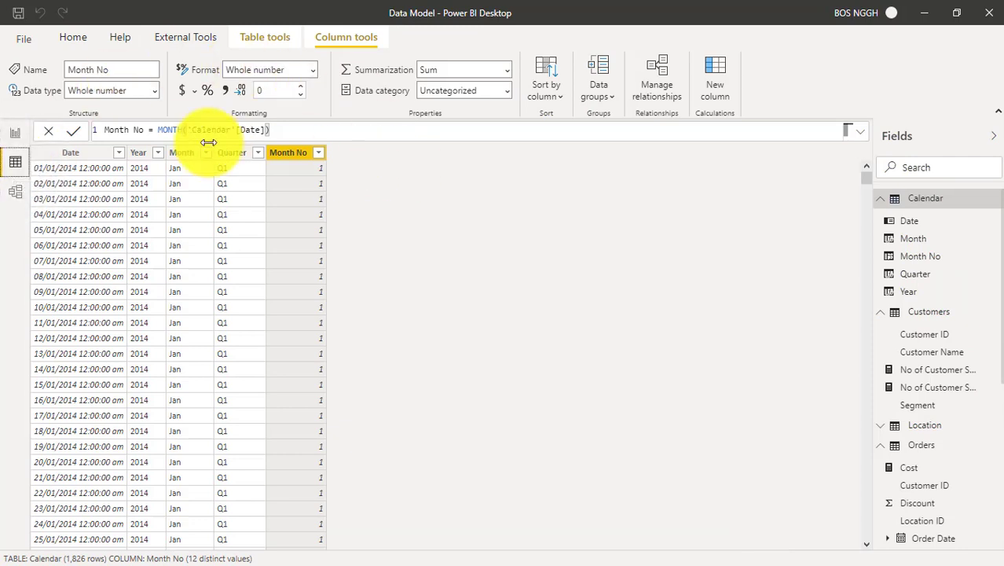
pyautogui.click(180, 156)
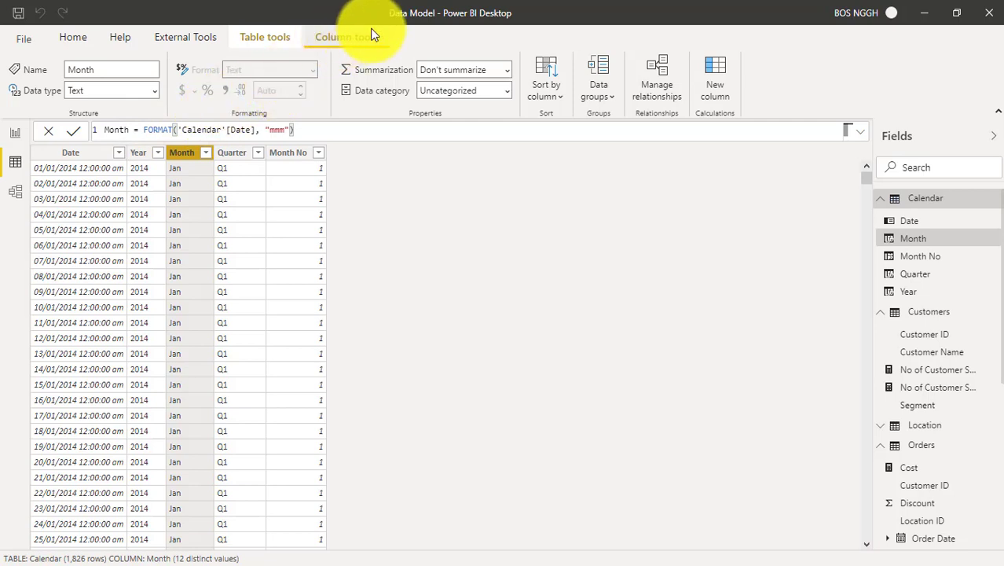
pyautogui.click(558, 99)
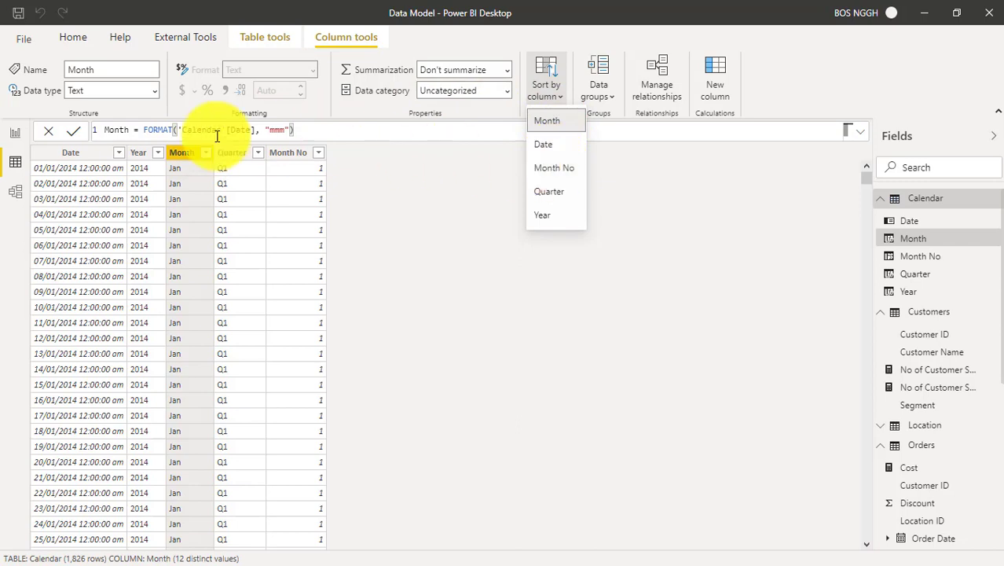
pyautogui.click(555, 170)
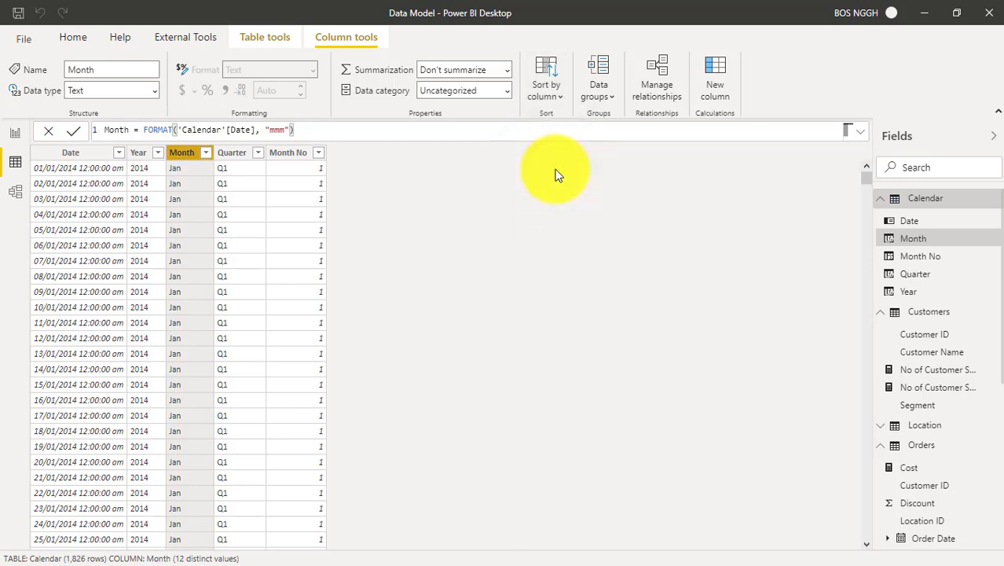
pyautogui.click(14, 134)
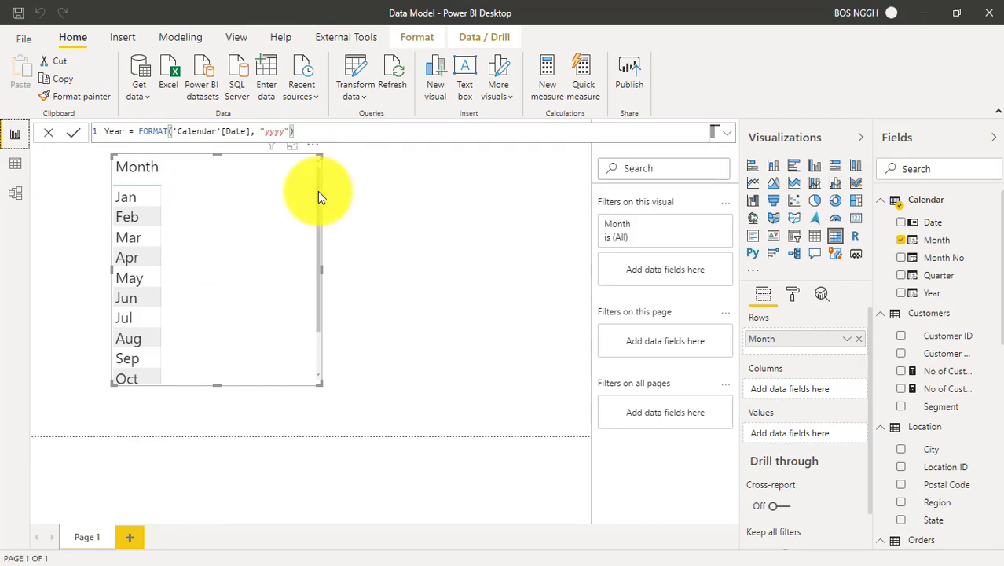
pyautogui.moveTo(317, 191); pyautogui.dragTo(314, 159)
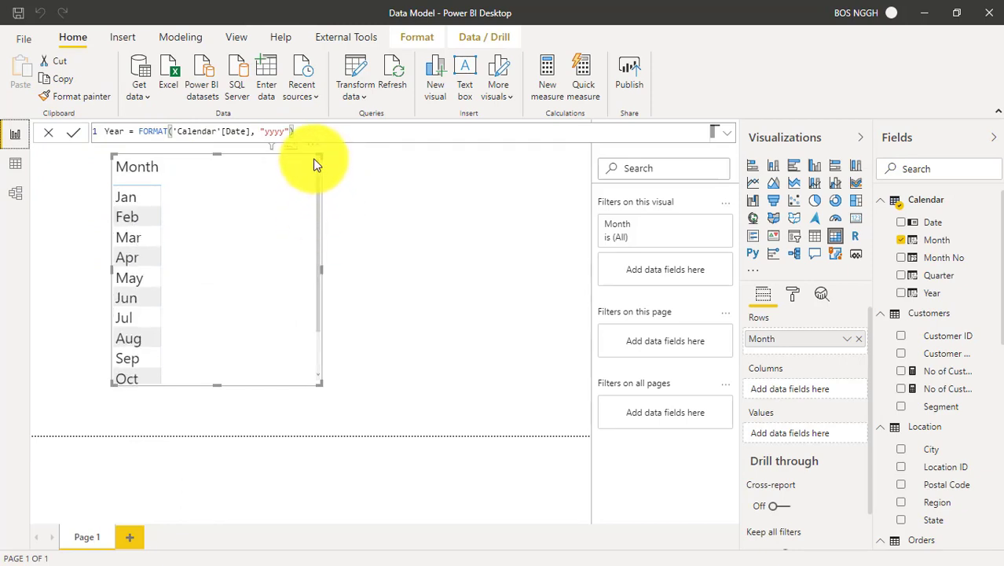
# In the model diagram, move the Calendar table next to the SalesTeam table.
pyautogui.click(15, 194)
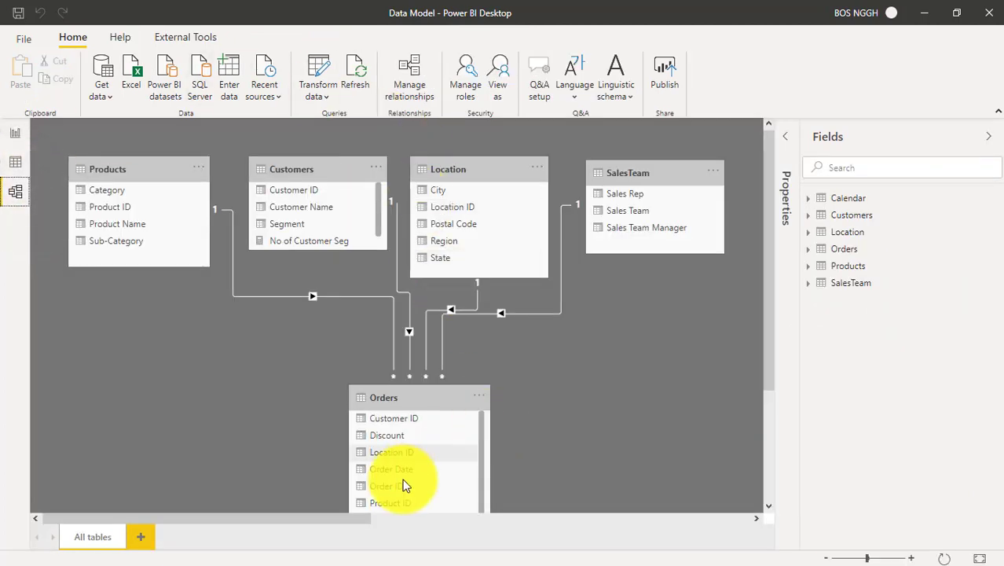
pyautogui.moveTo(353, 518); pyautogui.dragTo(479, 514)
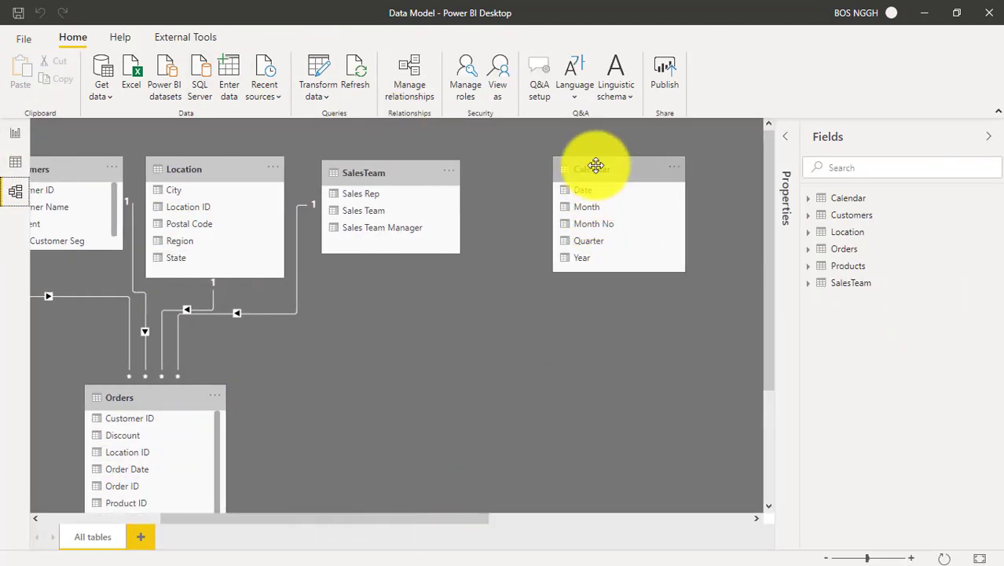
pyautogui.moveTo(594, 165); pyautogui.dragTo(522, 172)
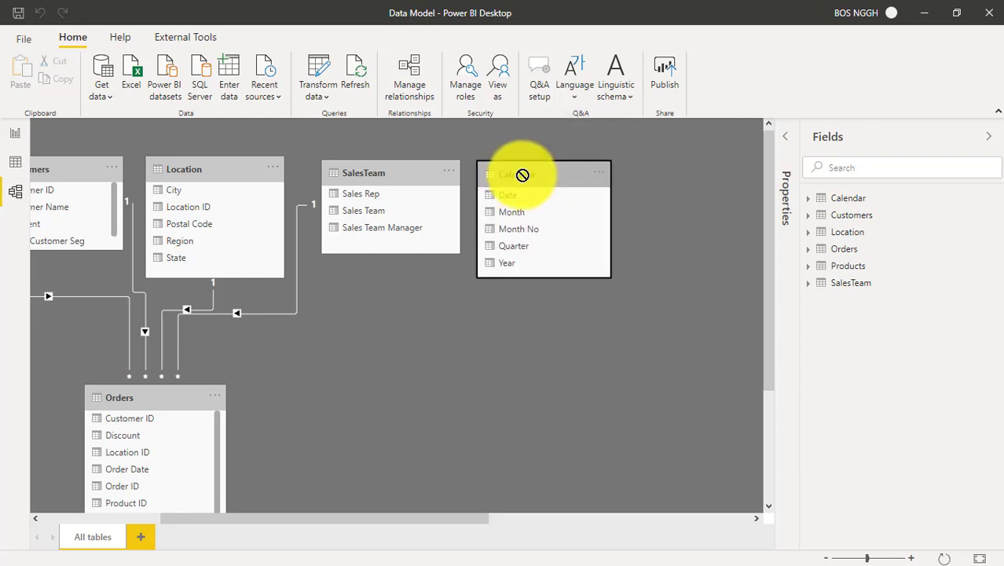
# Shift the Orders table slightly up and create a relationship from its Order Date field to the Calendar table's Date field.
pyautogui.moveTo(466, 525); pyautogui.dragTo(412, 524)
pyautogui.moveTo(281, 402); pyautogui.dragTo(291, 384)
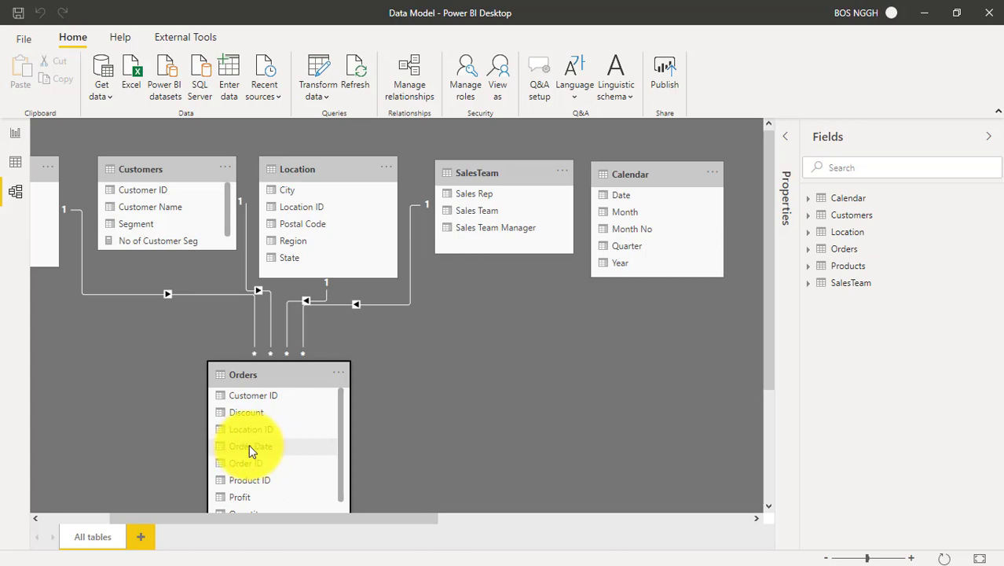
pyautogui.moveTo(248, 444); pyautogui.dragTo(634, 195)
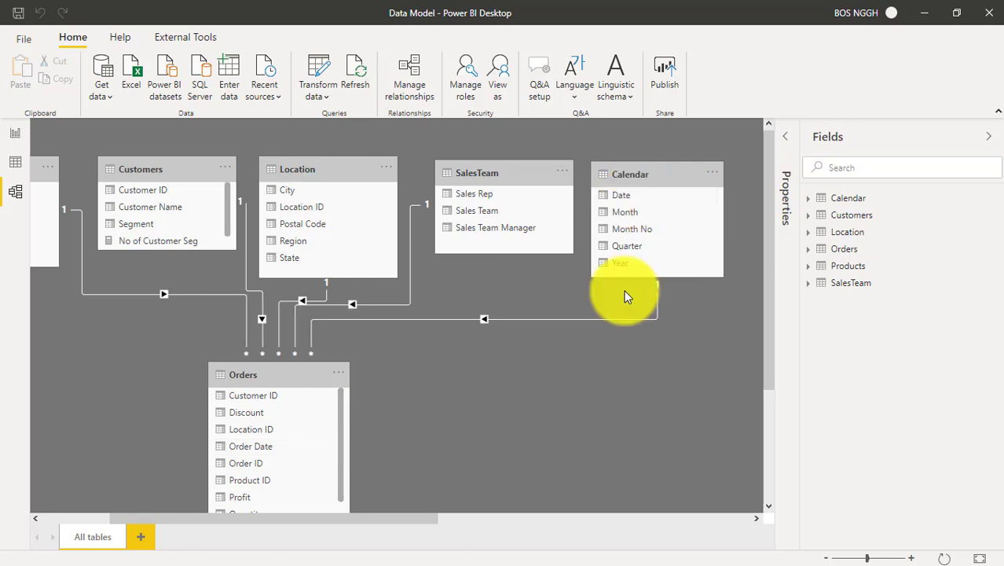
pyautogui.moveTo(385, 519); pyautogui.dragTo(308, 498)
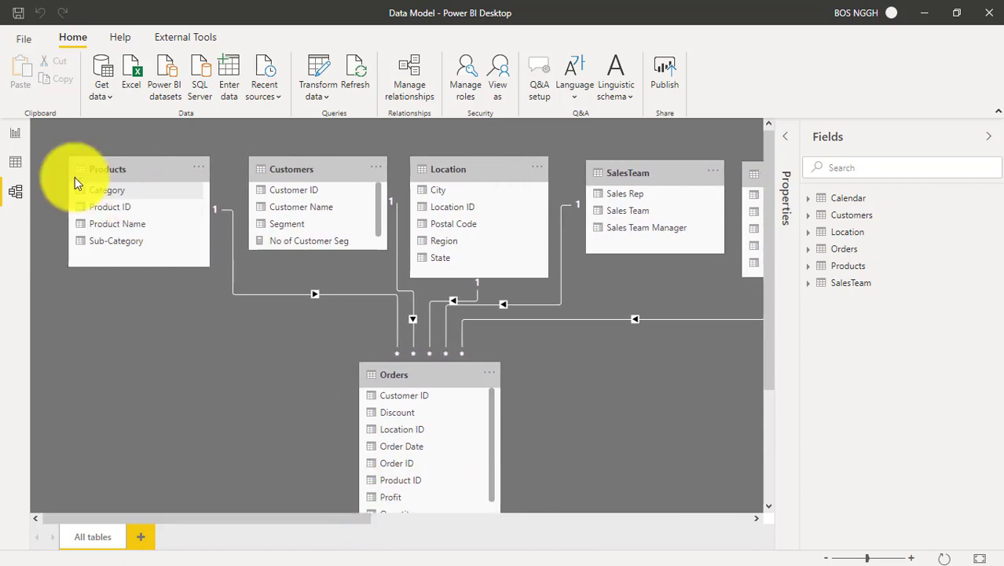